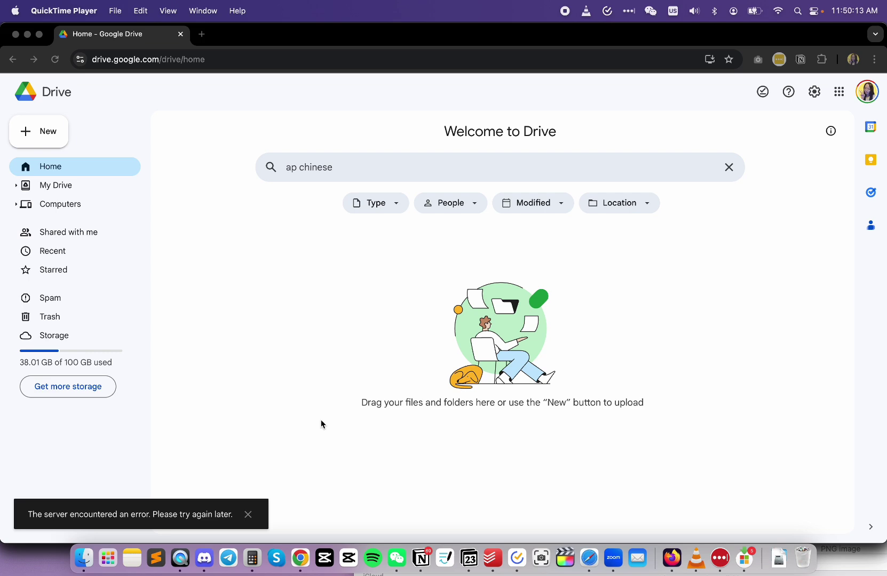
# Step: Bring up the Chrome window that shows the Google Drive server error
pyautogui.click(321, 425)
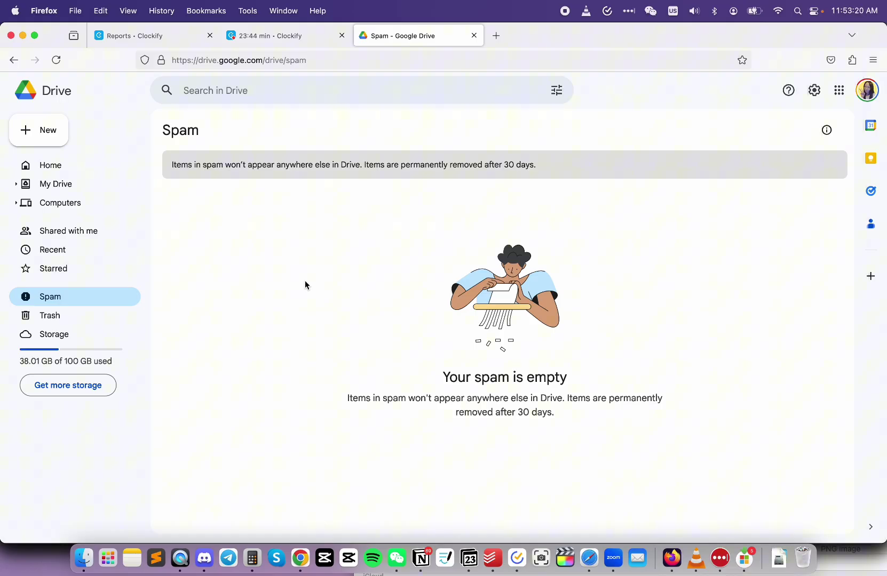
# Step: Start a new file from Firefox's Drive, then return to Drive in Chrome
pyautogui.click(59, 138)
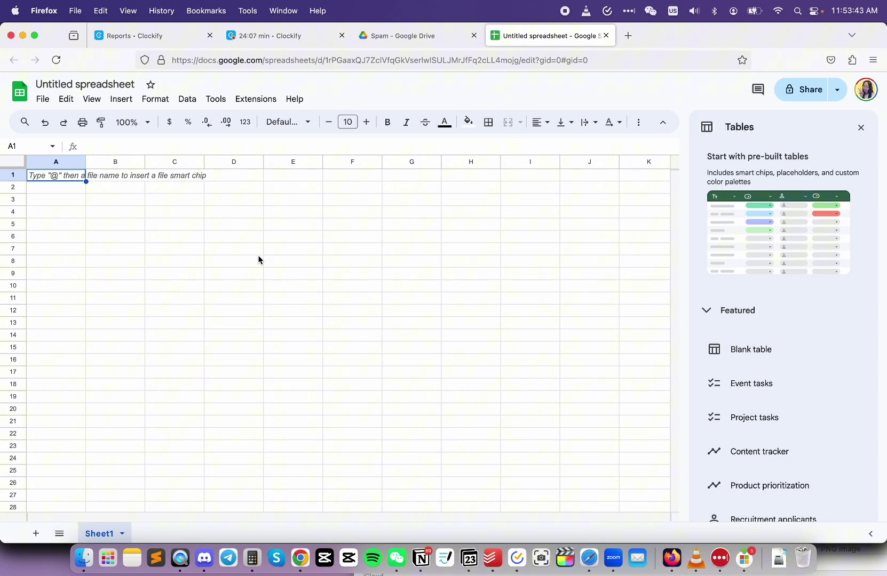
pyautogui.click(301, 559)
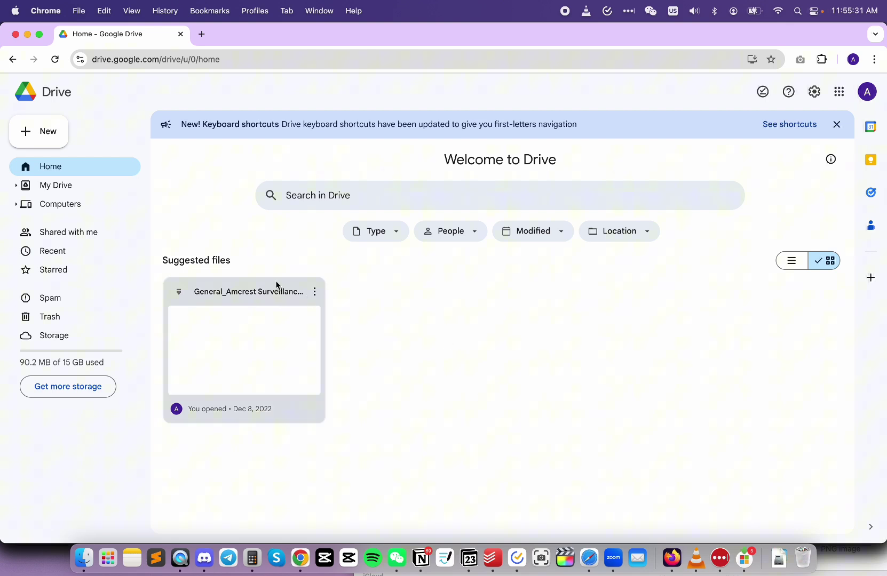
# Step: Create a new Google Sheets spreadsheet from the other Chrome profile's Drive
pyautogui.click(57, 140)
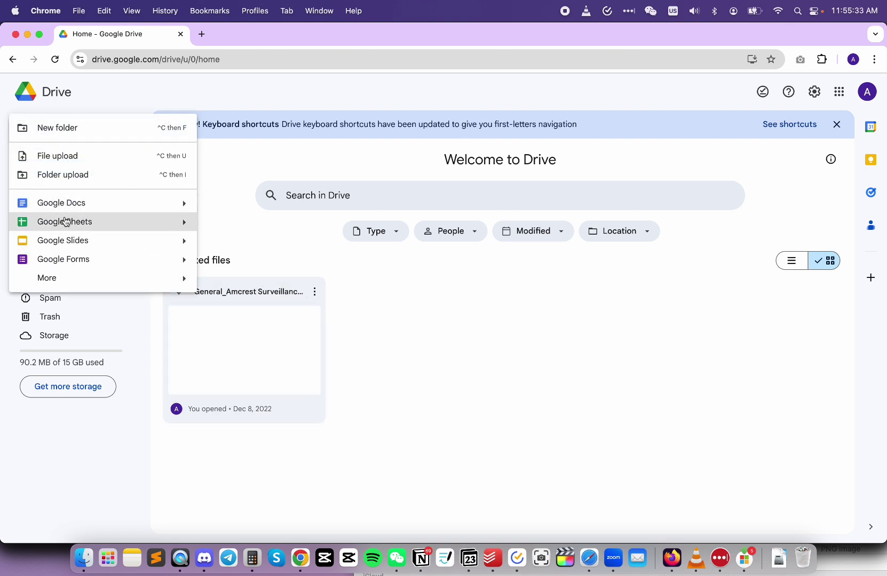
pyautogui.click(65, 221)
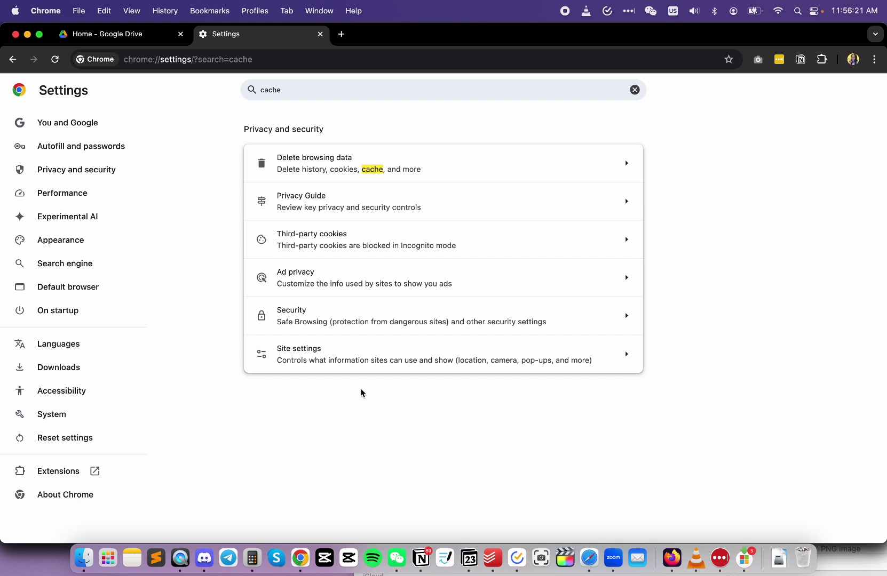
# Step: Delete all-time browsing data, including site settings, from Chrome's cache settings
pyautogui.click(481, 158)
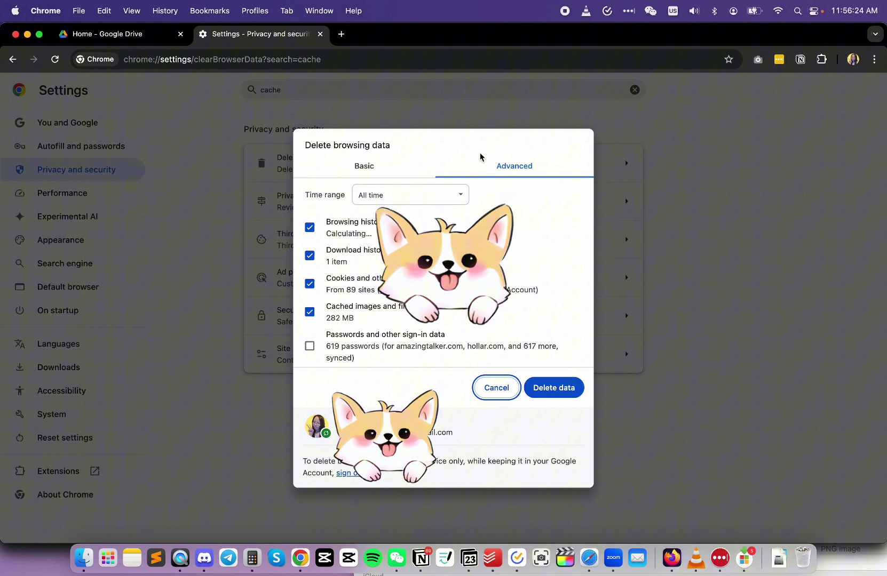
pyautogui.scroll(-3, 510, 337)
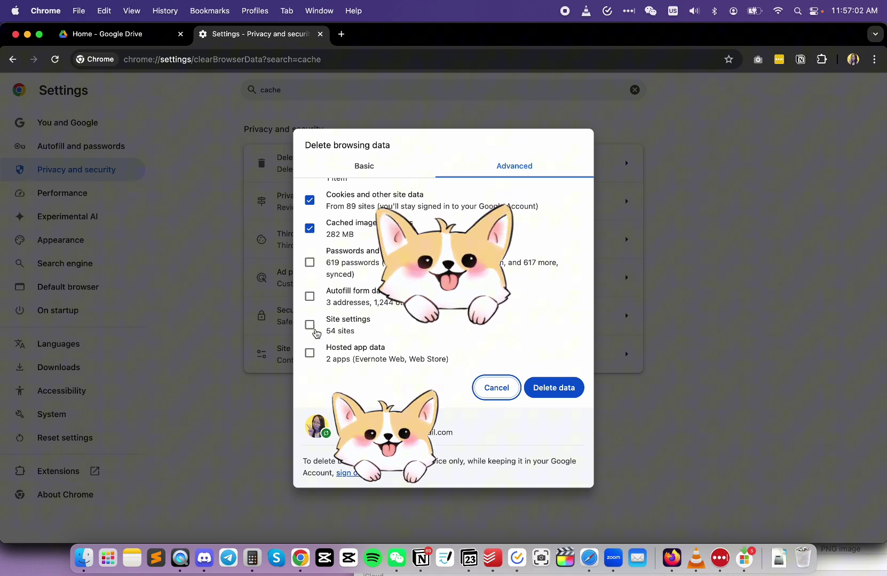
pyautogui.click(312, 326)
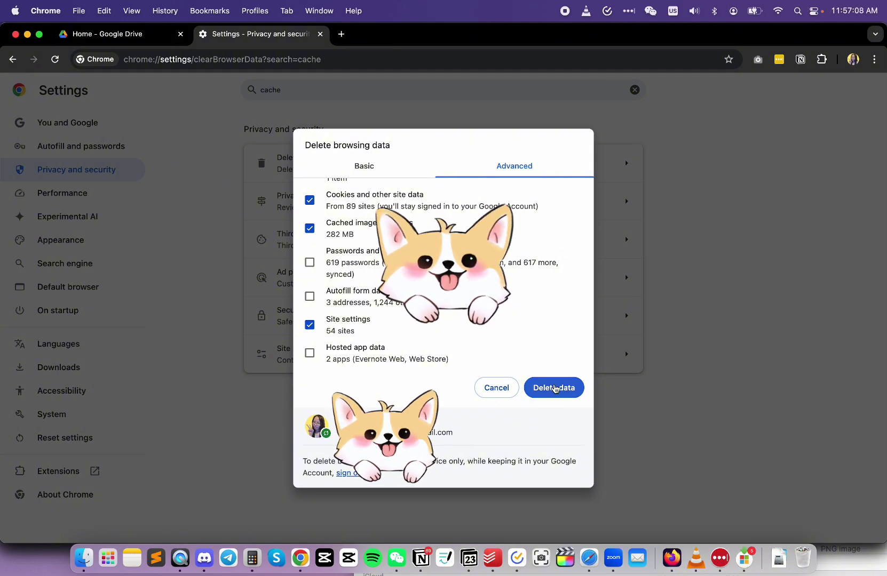
pyautogui.click(554, 388)
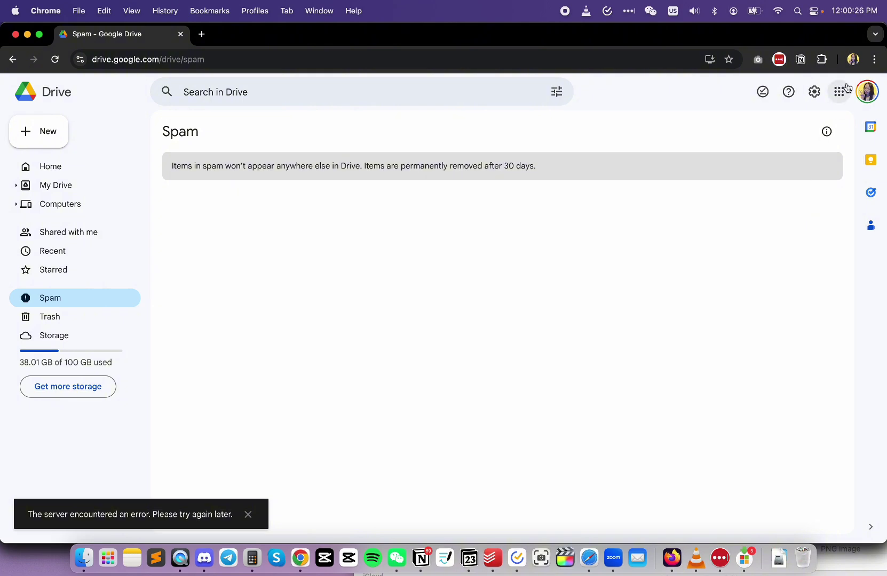
# Step: View the Tutoring profile's actions in the profile picker, then reopen its account menu
pyautogui.click(854, 60)
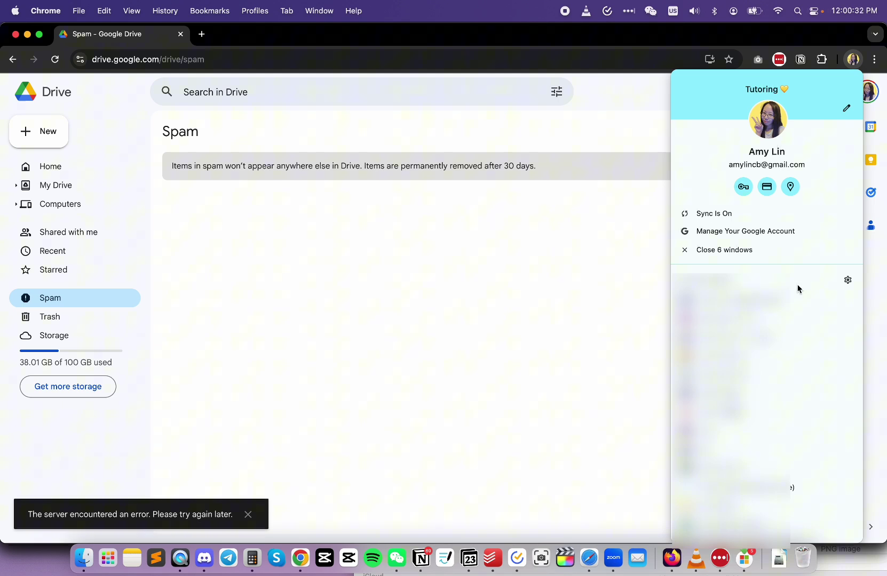
pyautogui.click(849, 280)
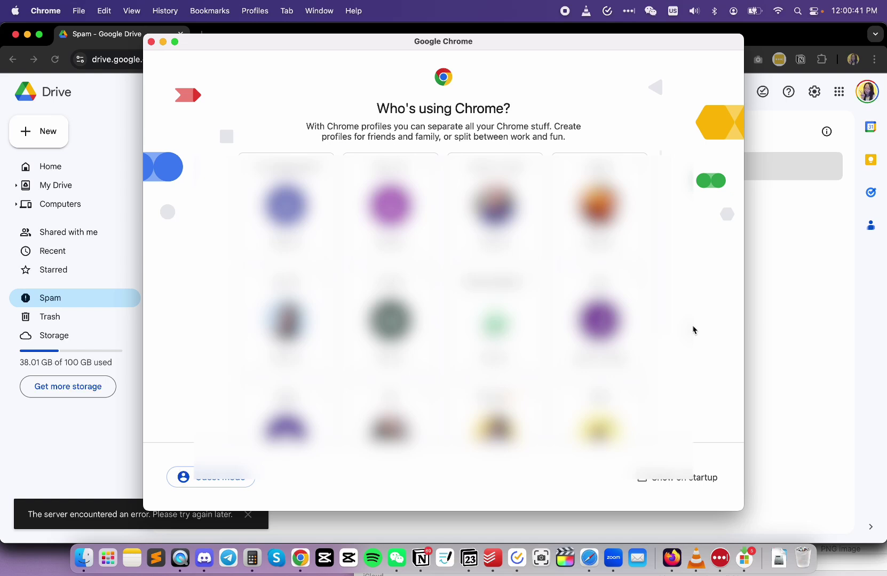
pyautogui.scroll(-3, 694, 329)
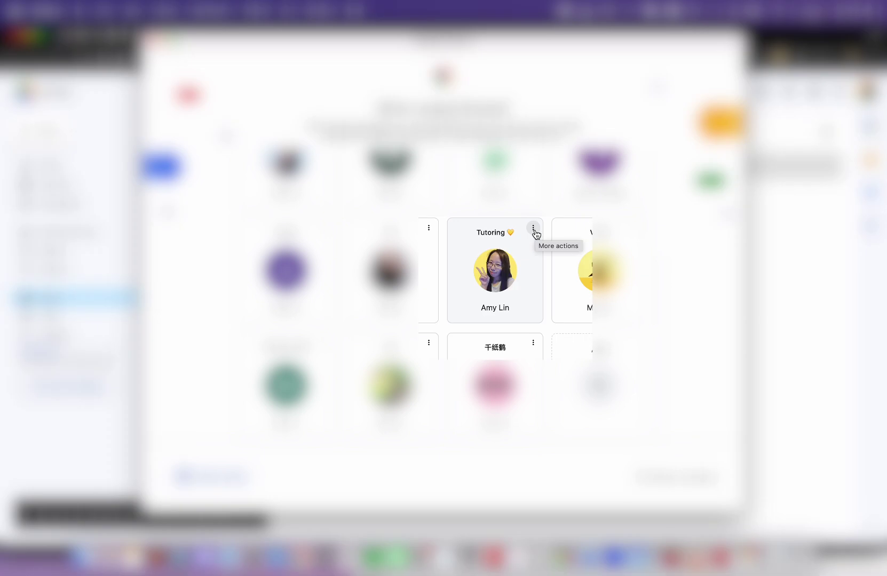
pyautogui.click(533, 229)
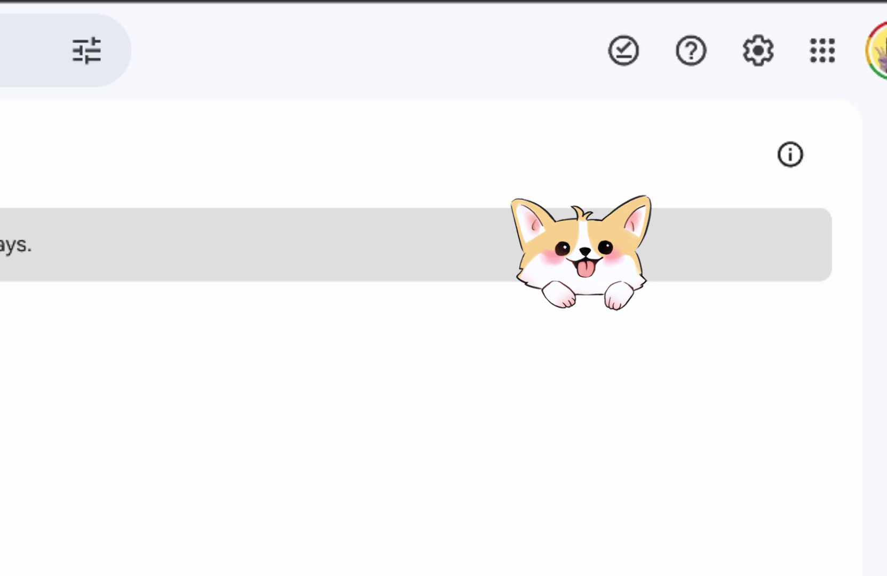
pyautogui.click(871, 50)
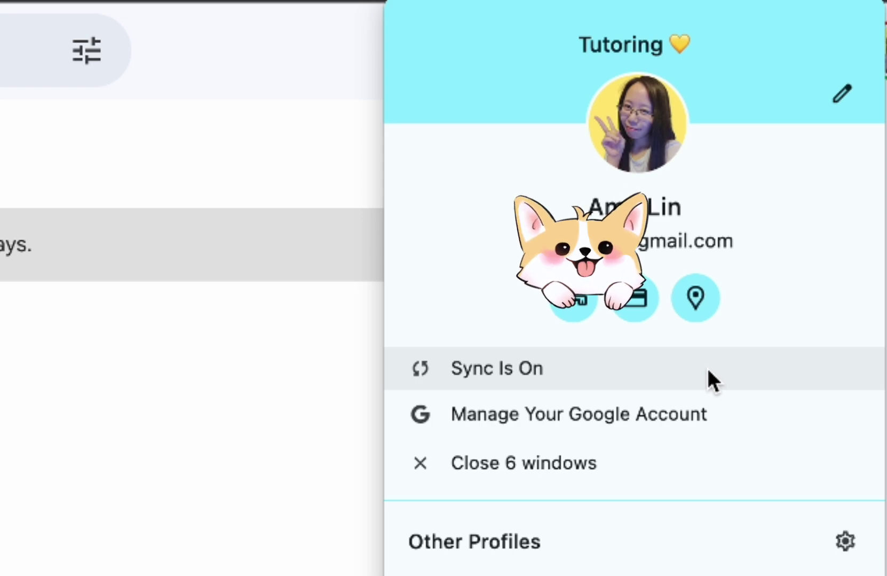
# Step: Check the profile's sync settings to confirm all data is being synced
pyautogui.click(708, 370)
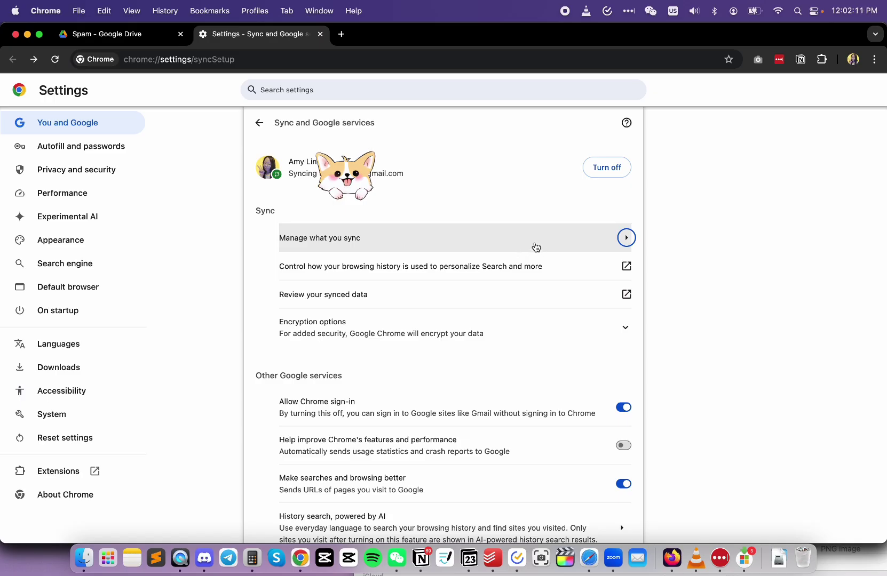
pyautogui.click(535, 246)
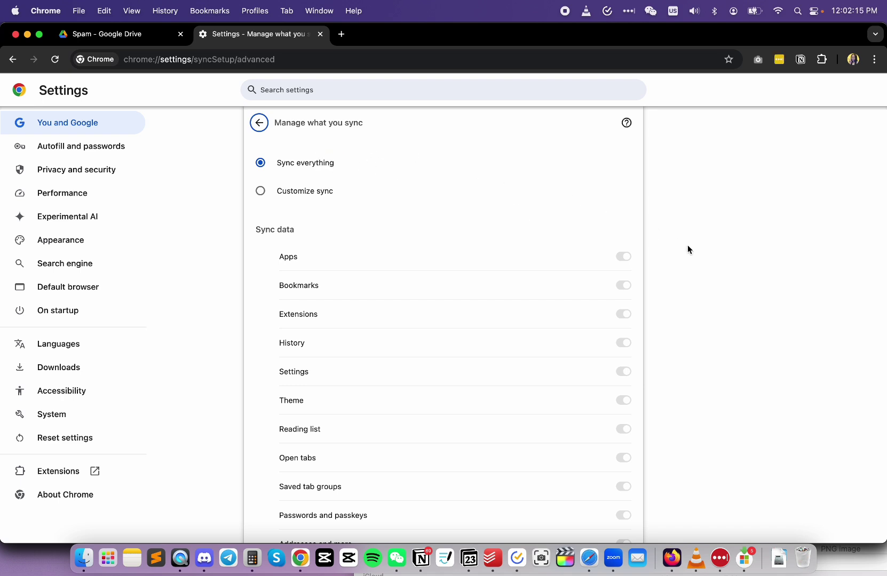
pyautogui.scroll(-1, 688, 248)
pyautogui.scroll(-2, 687, 245)
pyautogui.scroll(3, 688, 246)
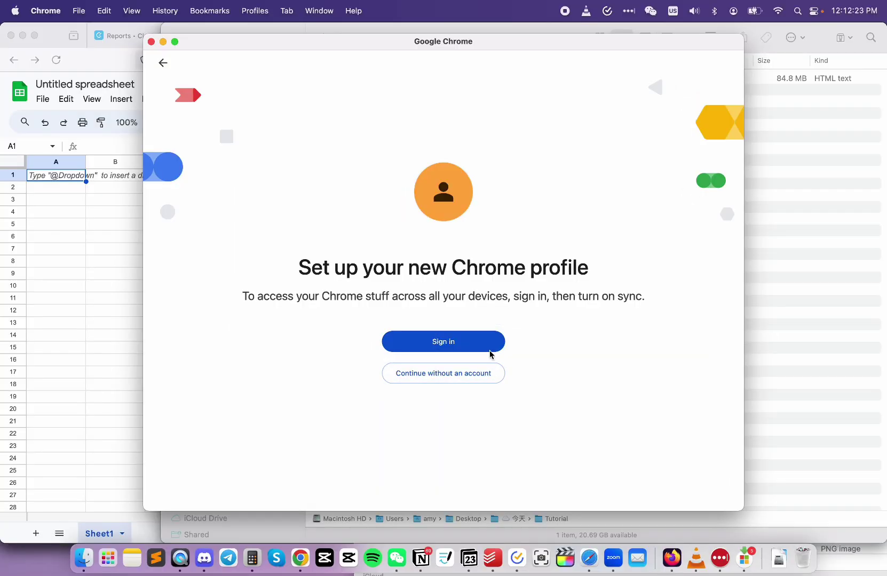
# Step: Sign the new profile into the Google account and turn on sync
pyautogui.click(487, 348)
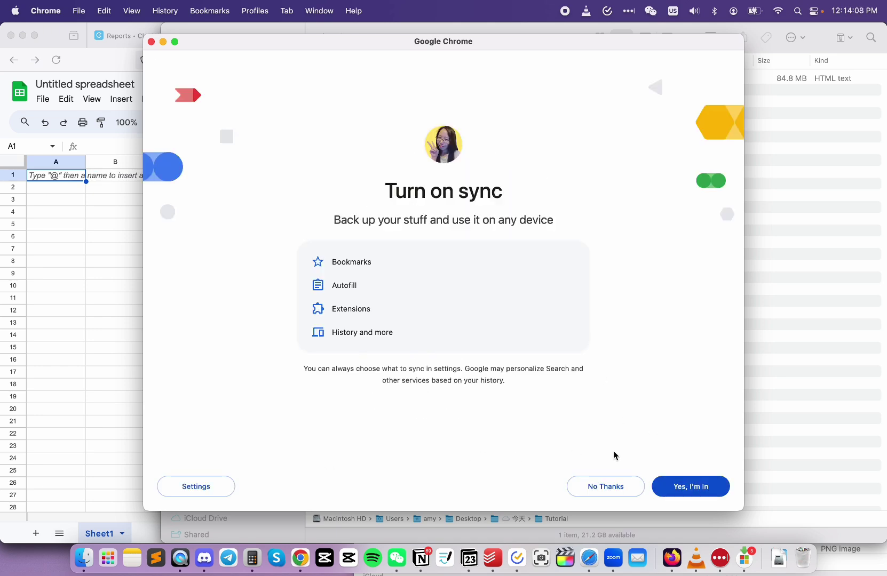
pyautogui.click(710, 492)
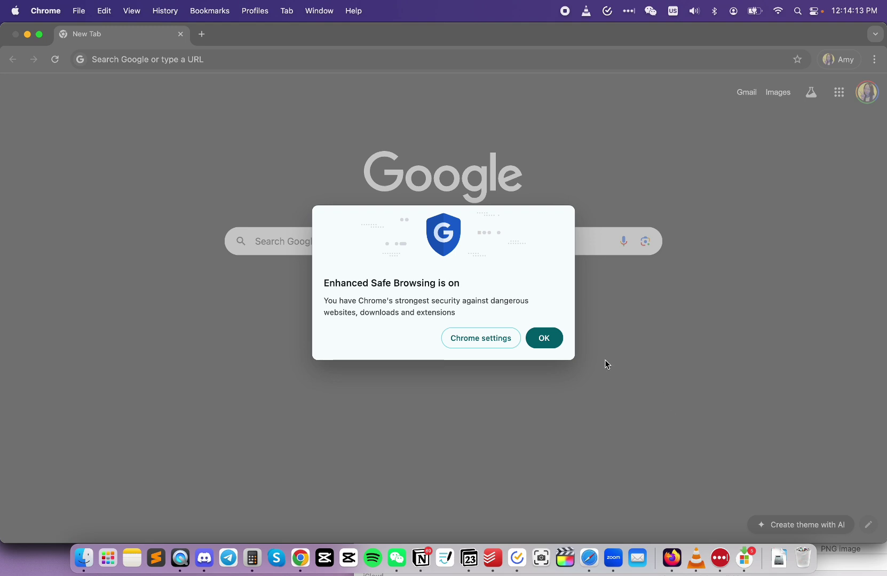
# Step: Dismiss the Safe Browsing notice and open Google Drive through a 'google drive' search
pyautogui.click(544, 339)
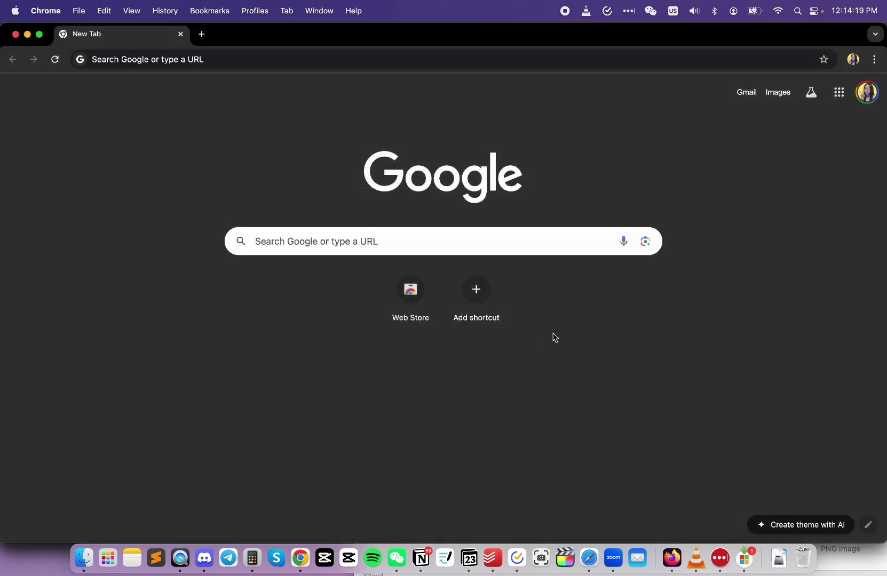
pyautogui.click(564, 62)
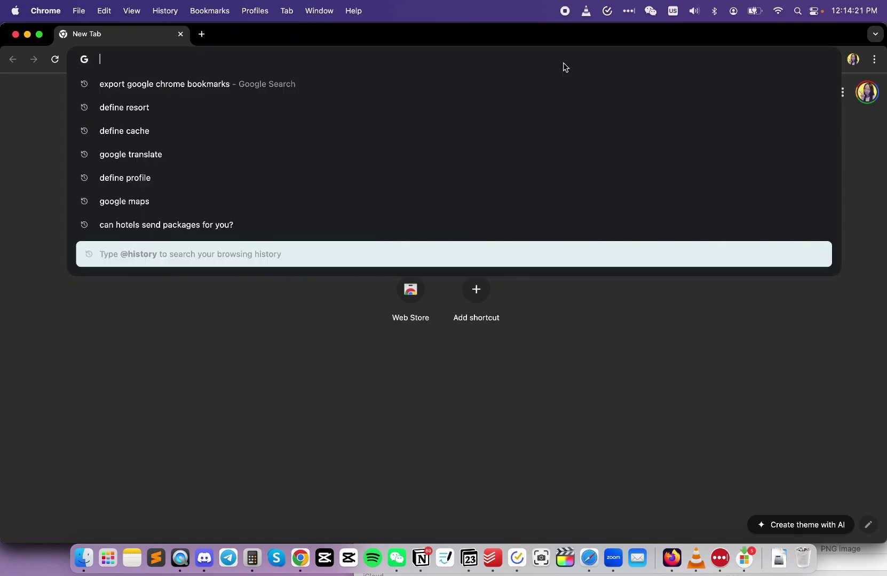
pyautogui.write('google drive')
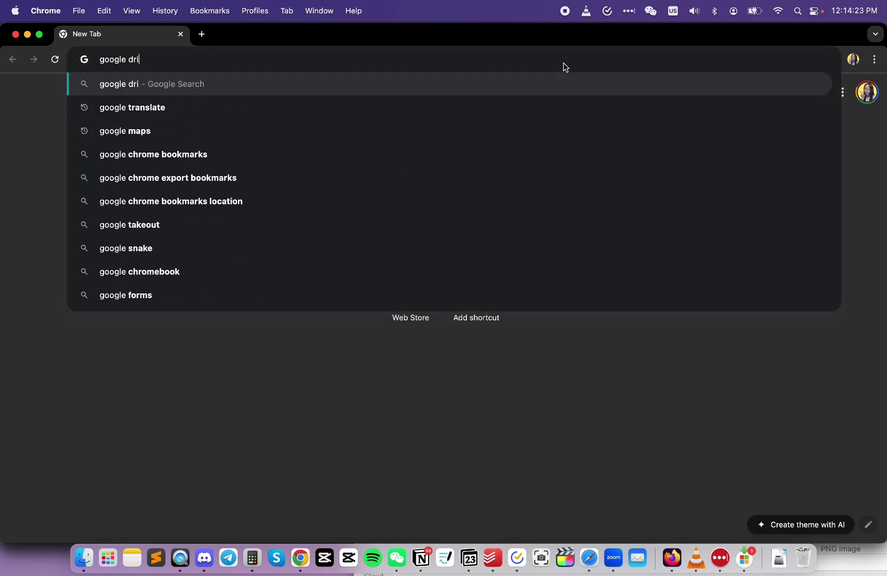
pyautogui.press('Return')
pyautogui.click(281, 198)
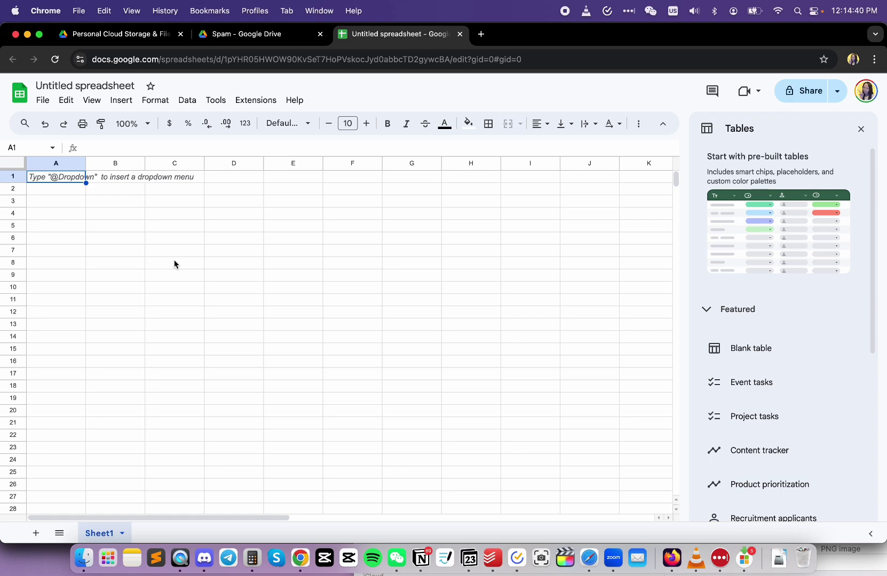
# Step: Open the SiteGround login page in a new tab
pyautogui.press('super+t')
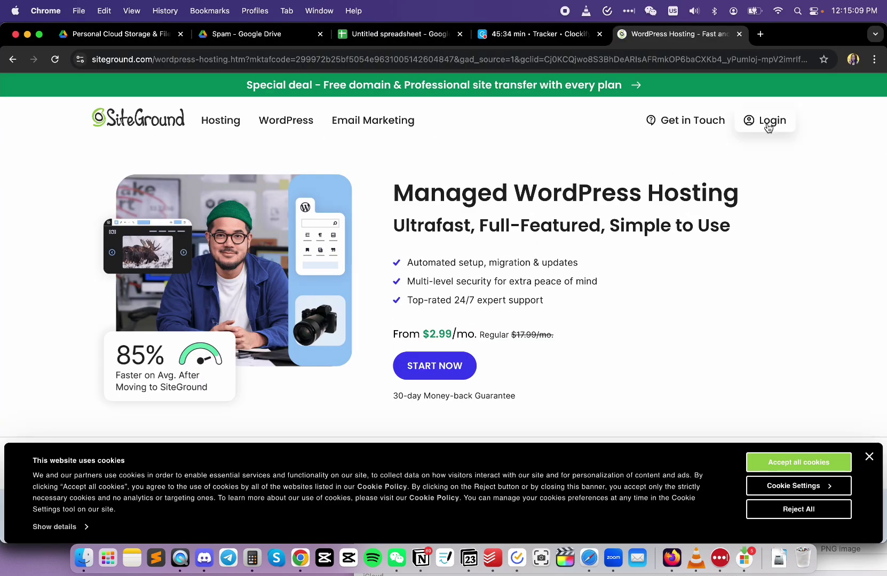
pyautogui.click(769, 123)
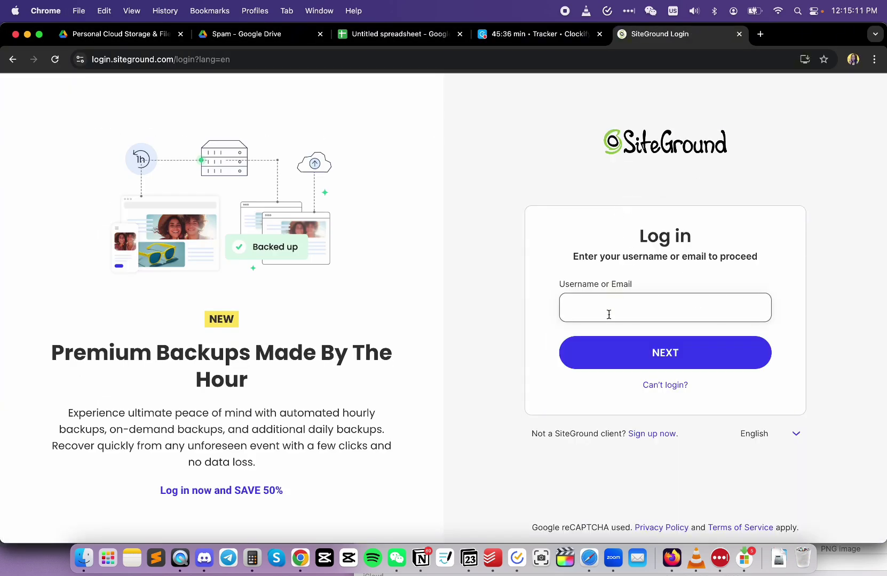